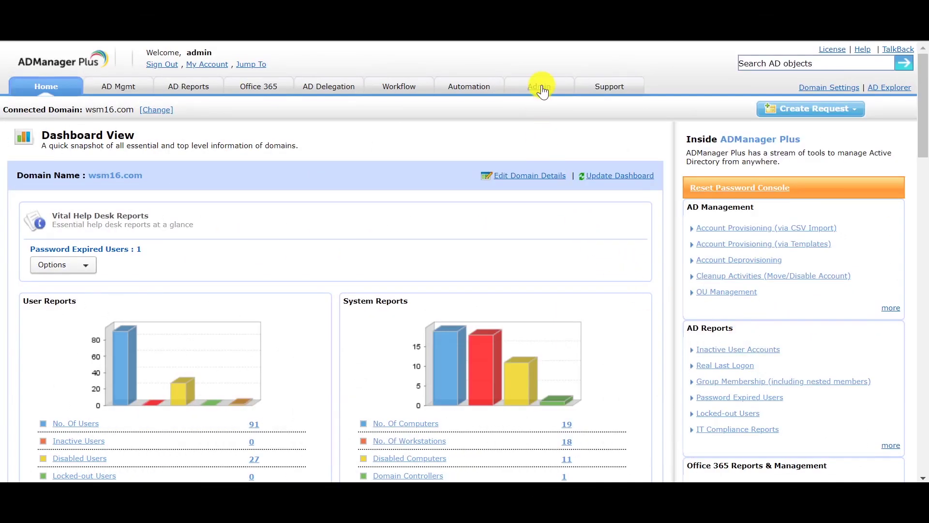
- Open the Zoho People data source under Admin > Integrations and expand its Account Details
{"action": "left_click", "coordinate": [542, 89]}
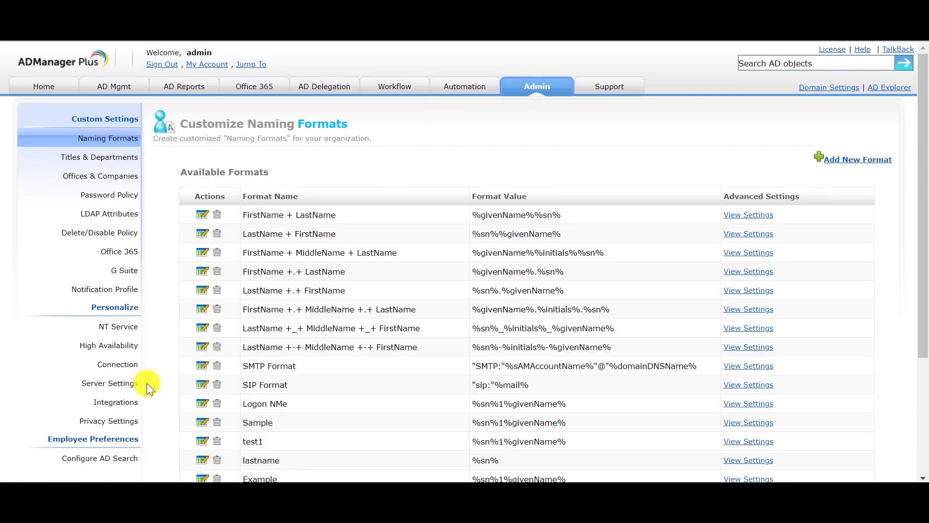
{"action": "left_click", "coordinate": [128, 401]}
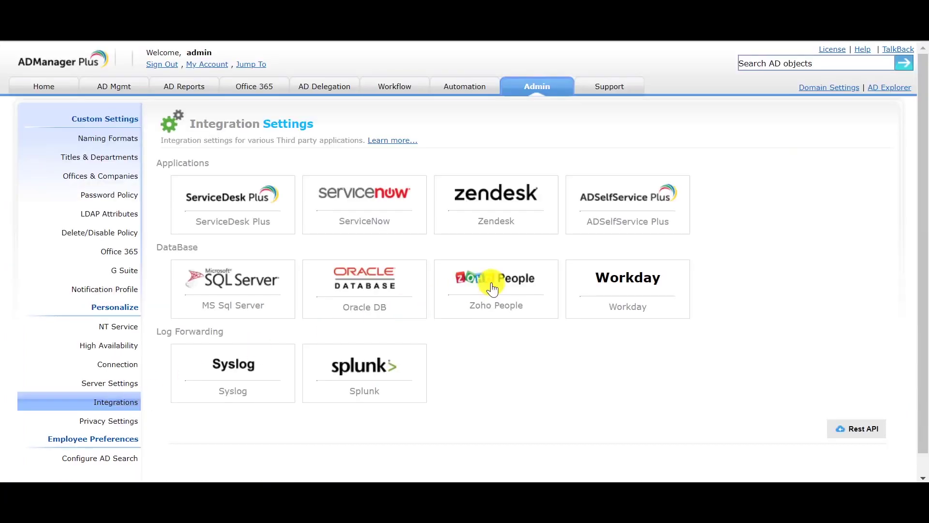
{"action": "left_click", "coordinate": [492, 289]}
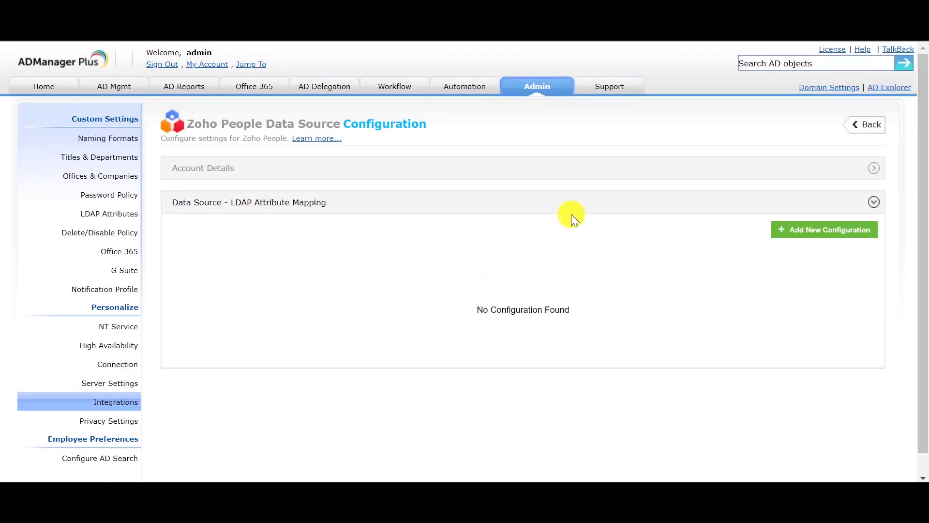
{"action": "left_click", "coordinate": [875, 172]}
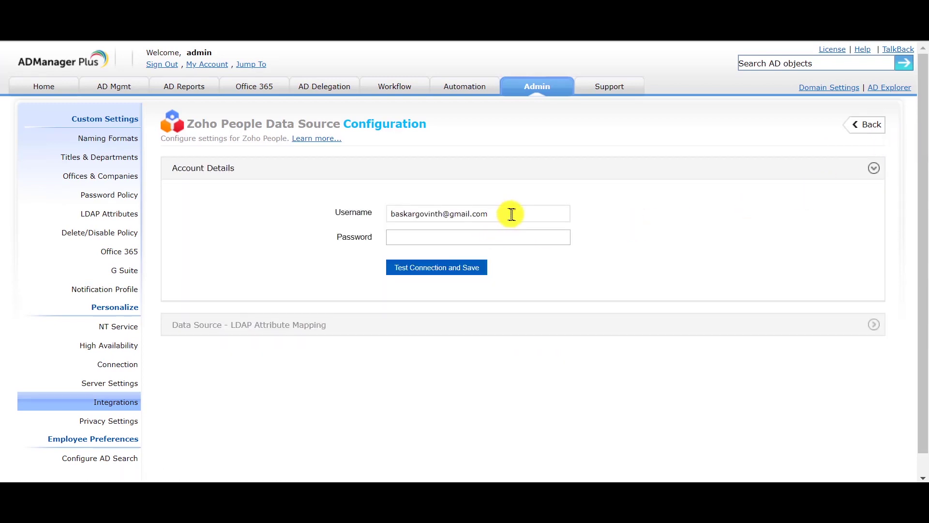
- Enter the Zoho account password for the connection
{"action": "left_click", "coordinate": [510, 232]}
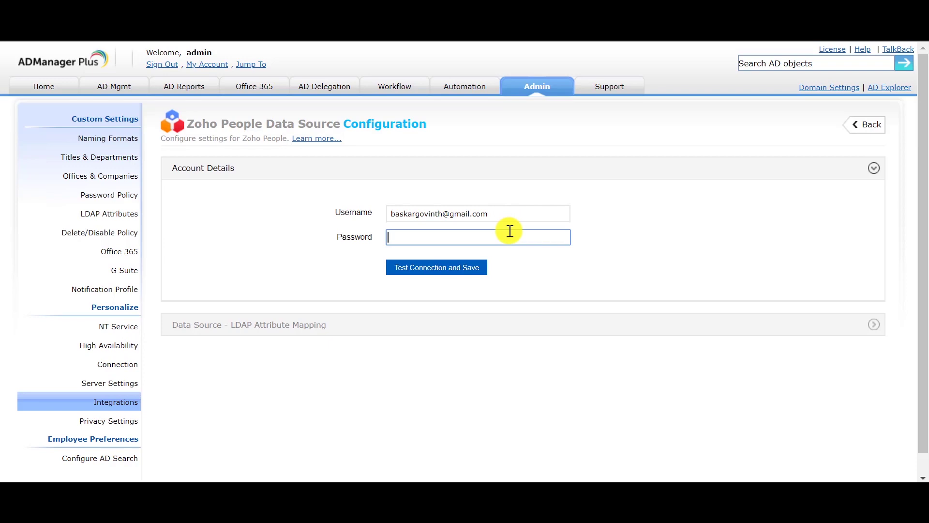
{"action": "type", "text": "•••••••••"}
{"action": "key", "text": "ctrl+f"}
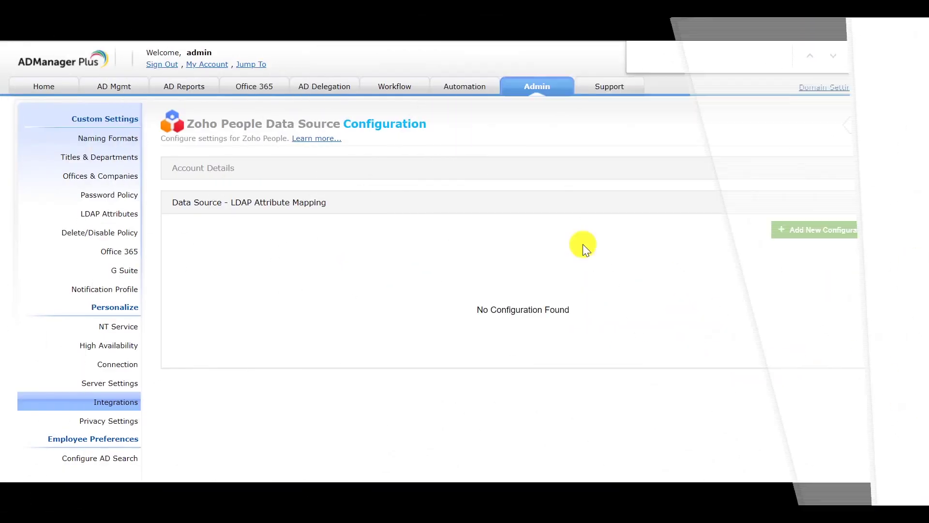
- Start a new LDAP attribute mapping configuration named cnfg
{"action": "key", "text": "Escape"}
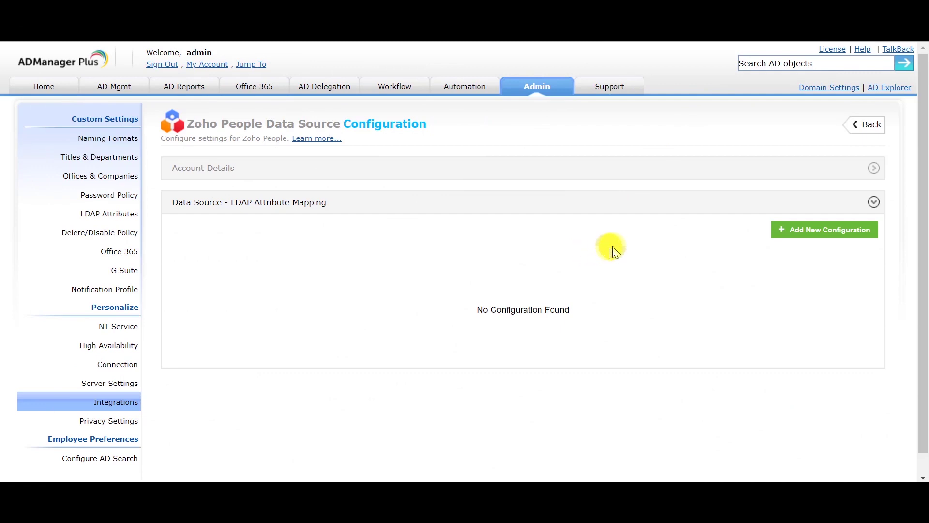
{"action": "left_click", "coordinate": [789, 235]}
{"action": "left_click", "coordinate": [479, 249]}
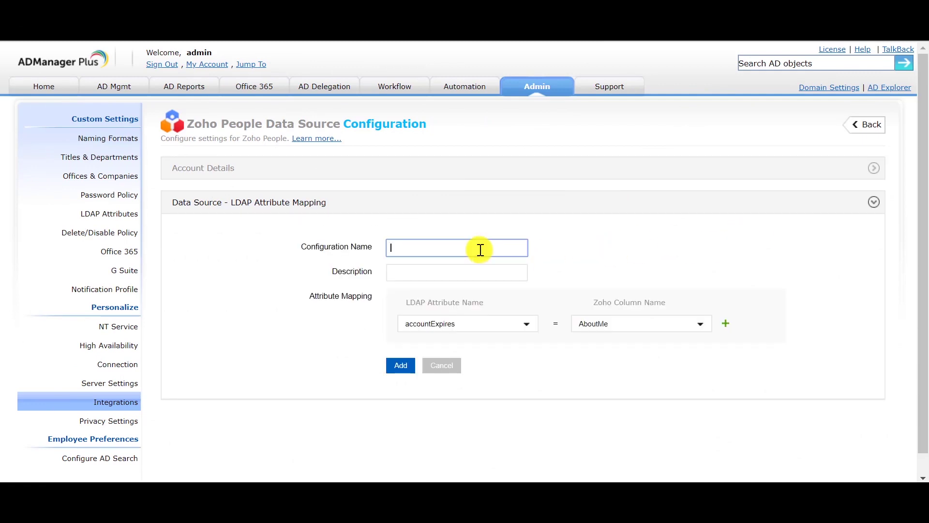
{"action": "type", "text": "cnfd"}
{"action": "key", "text": "BackSpace"}
{"action": "type", "text": "g"}
- Map the givenName LDAP attribute to the Zoho FirstName column
{"action": "left_click", "coordinate": [477, 324]}
{"action": "scroll", "coordinate": [469, 432], "scroll_direction": "down", "scroll_amount": 2}
{"action": "left_click", "coordinate": [420, 429]}
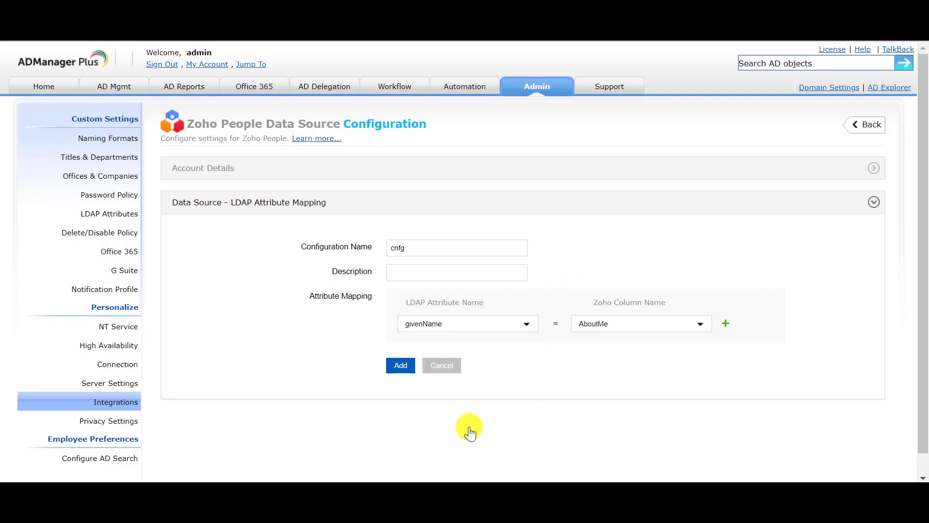
{"action": "left_click", "coordinate": [677, 324]}
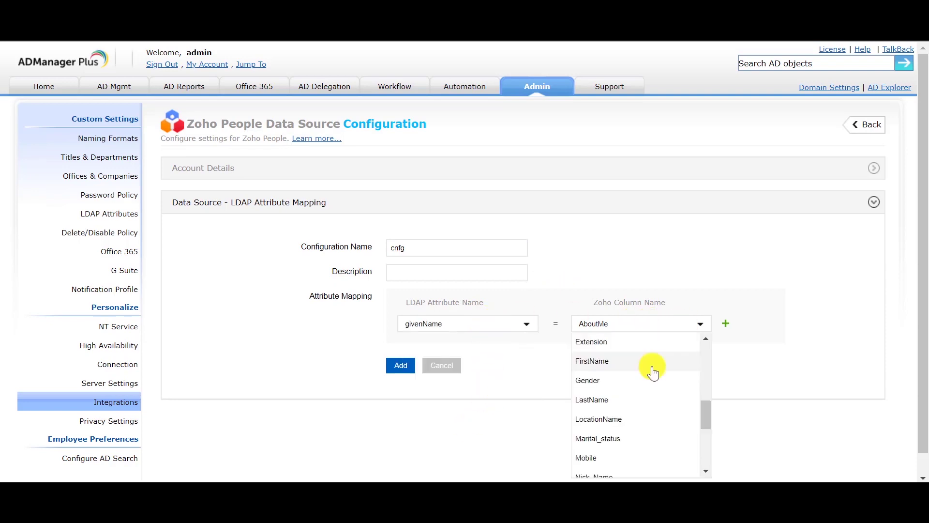
{"action": "left_click", "coordinate": [653, 364]}
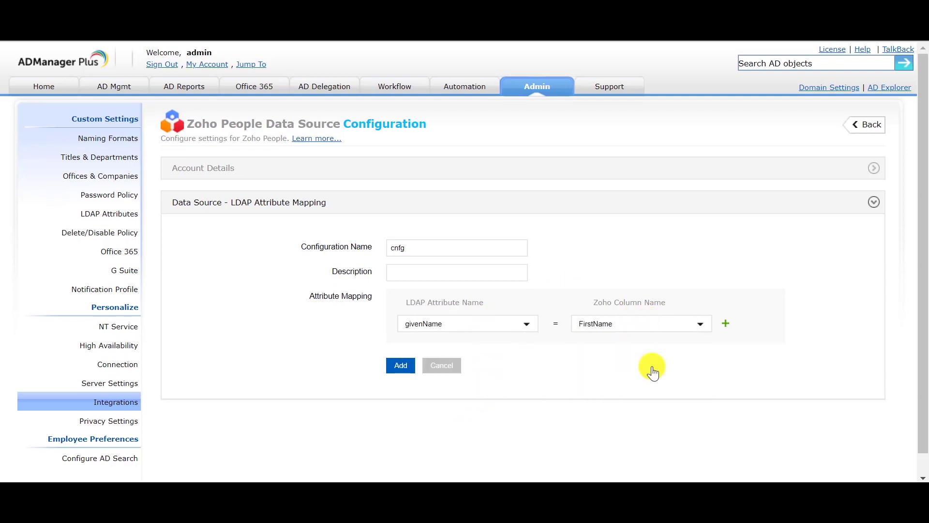
- Add a second mapping of sn to LastName and save the cnfg configuration
{"action": "left_click", "coordinate": [726, 324]}
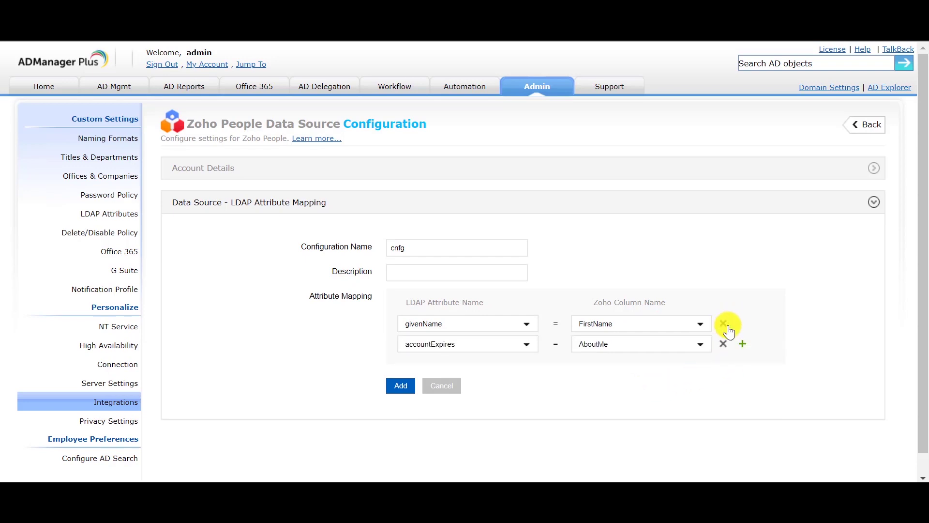
{"action": "left_click", "coordinate": [527, 345]}
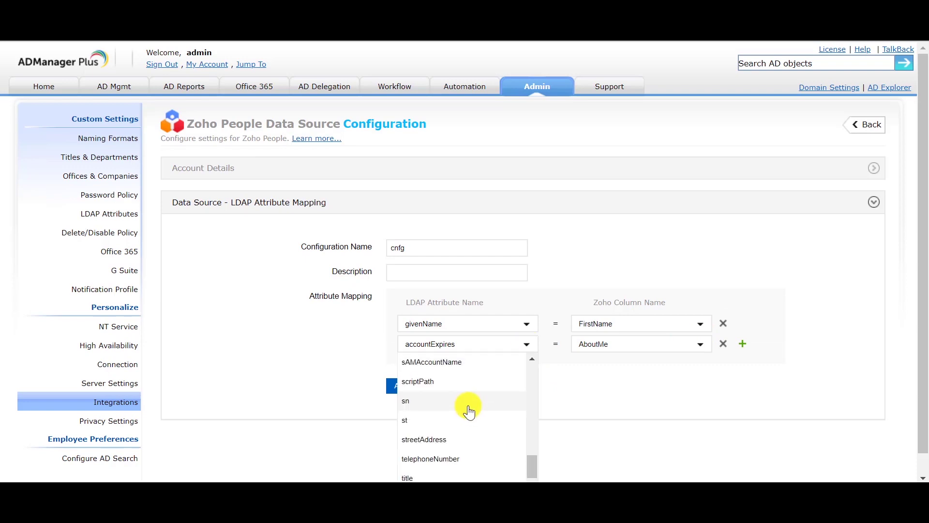
{"action": "left_click", "coordinate": [469, 411]}
{"action": "left_click", "coordinate": [700, 344]}
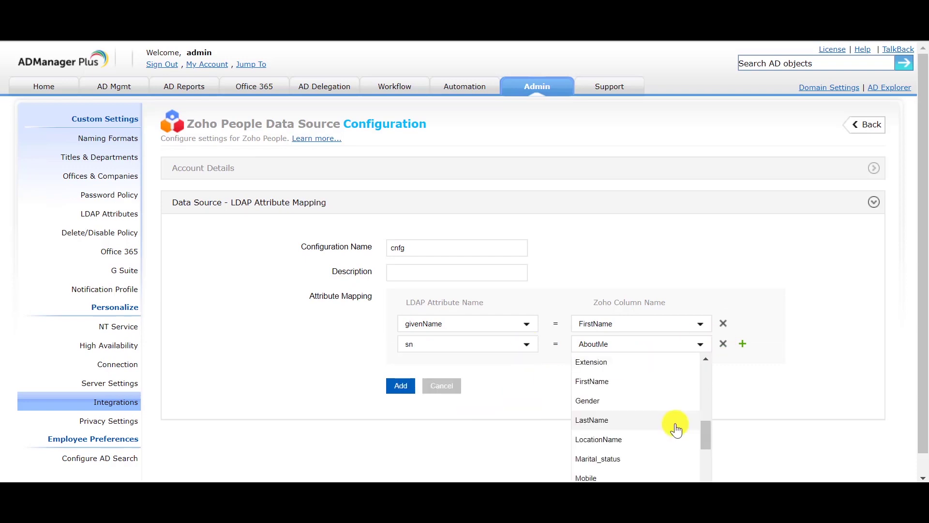
{"action": "left_click", "coordinate": [676, 420]}
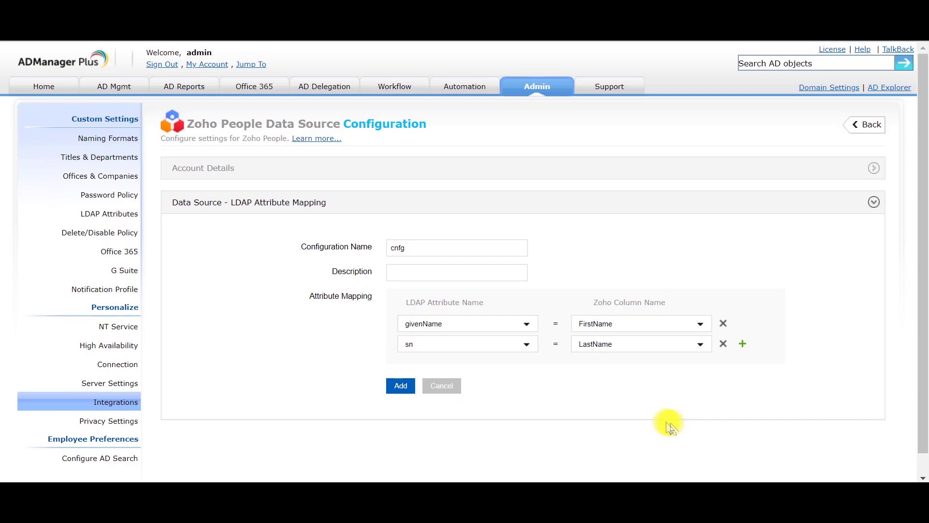
{"action": "left_click", "coordinate": [398, 386]}
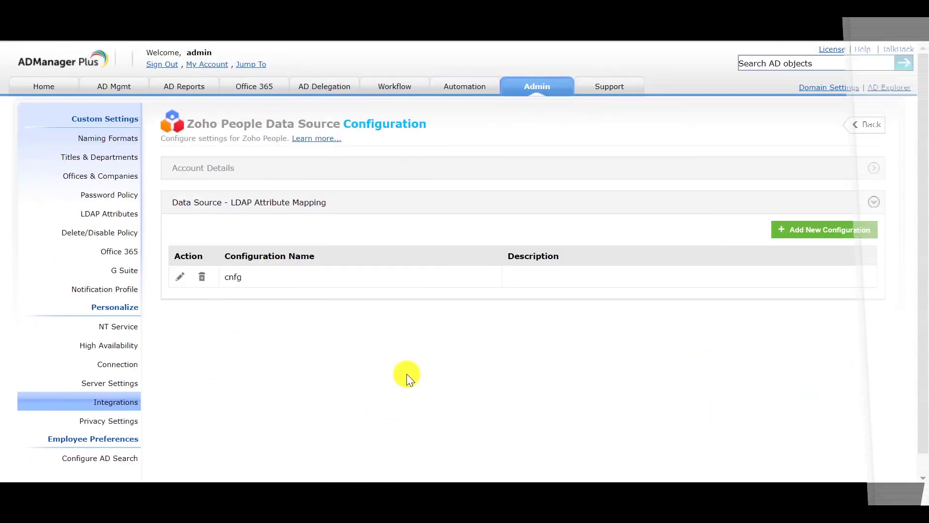
- Create a new scheduled automation and rename it Automation80
{"action": "left_click", "coordinate": [474, 87]}
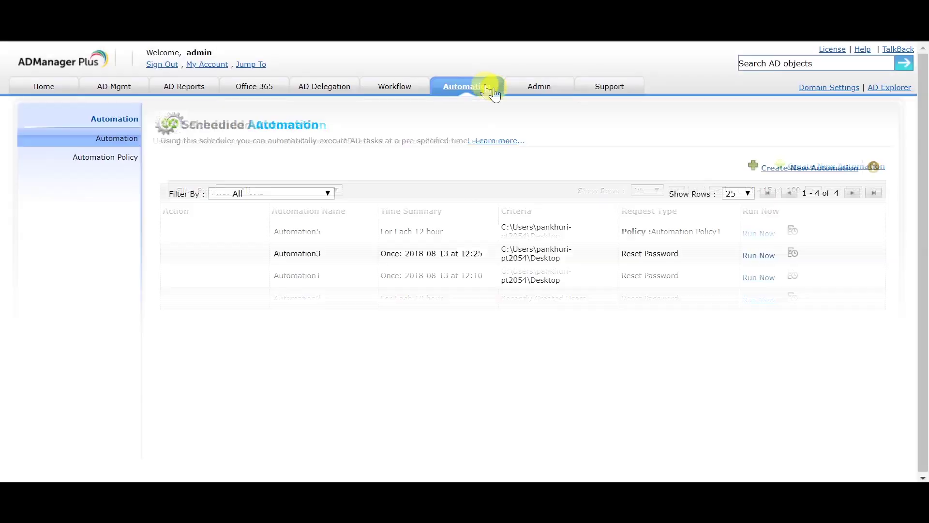
{"action": "left_click", "coordinate": [794, 171]}
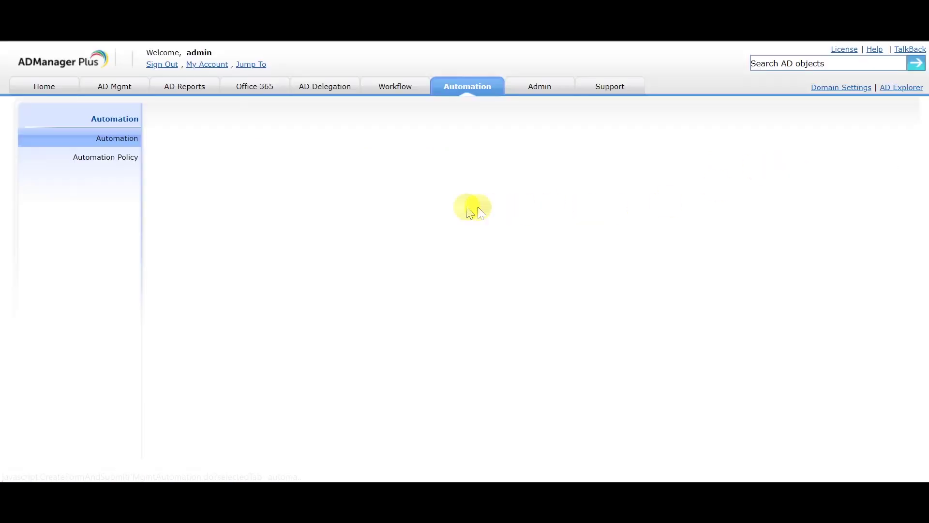
{"action": "left_click", "coordinate": [387, 224]}
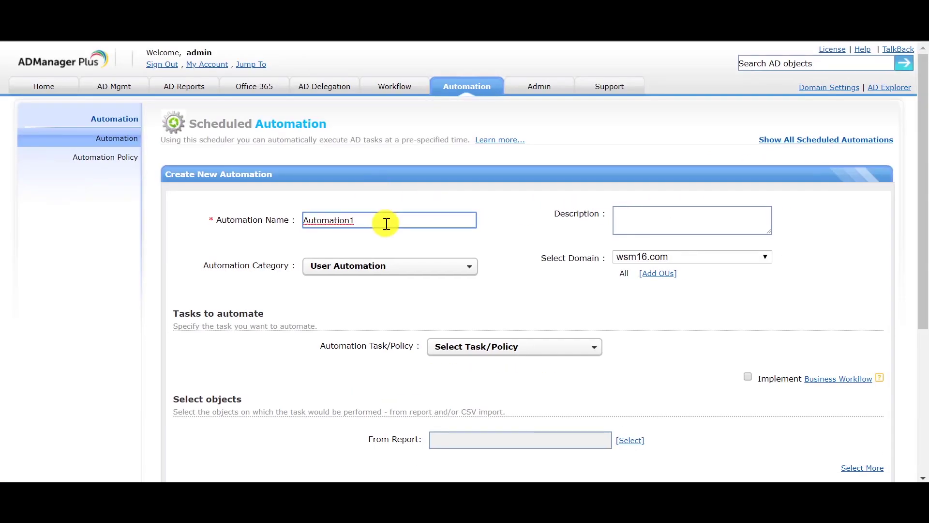
{"action": "key", "text": "BackSpace"}
{"action": "type", "text": "80"}
- Set the automation task to Create Users using CreateUserTemplate90
{"action": "left_click", "coordinate": [395, 265]}
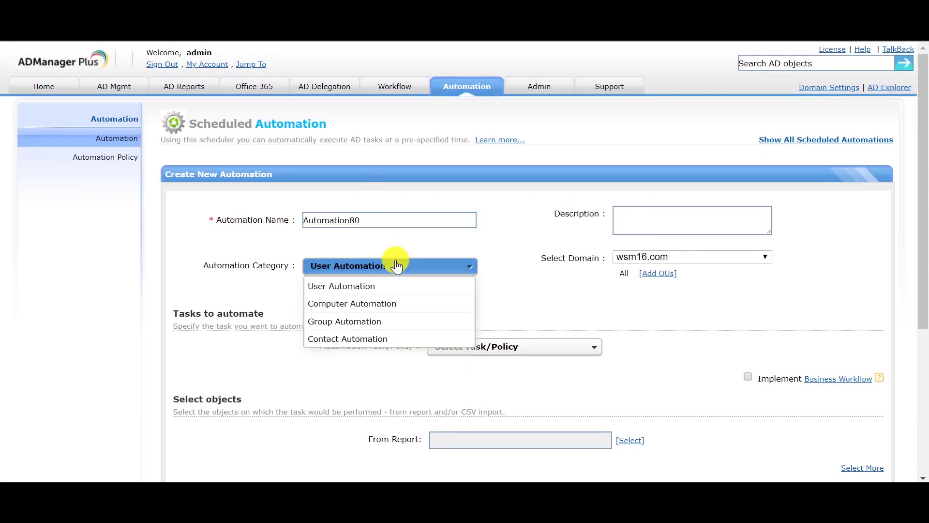
{"action": "left_click", "coordinate": [535, 348]}
{"action": "left_click", "coordinate": [532, 383]}
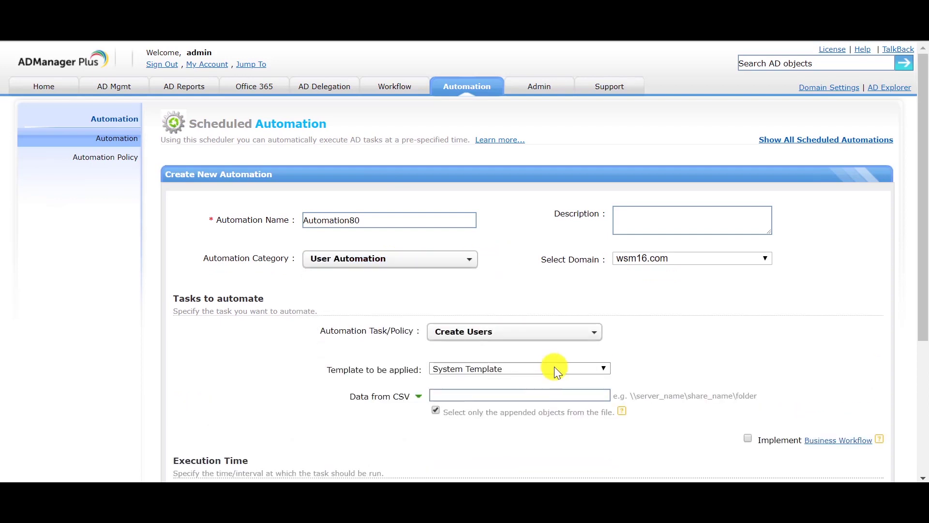
{"action": "left_click", "coordinate": [602, 368]}
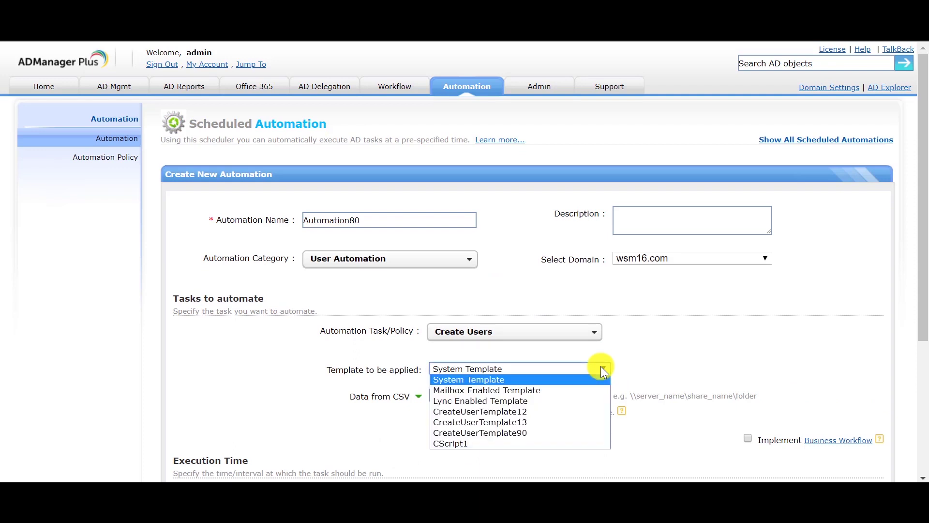
{"action": "left_click", "coordinate": [572, 432]}
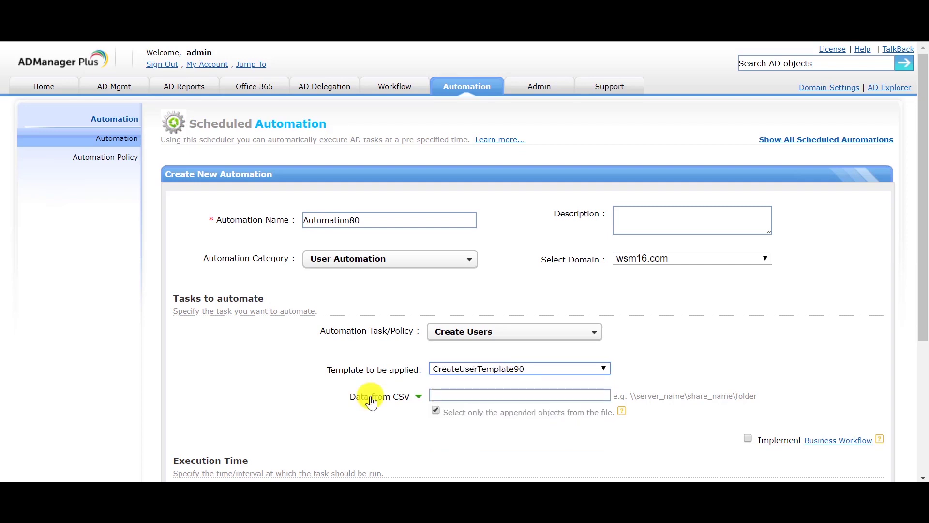
- Take user data from Zoho People with the cnfg configuration
{"action": "left_click", "coordinate": [371, 401]}
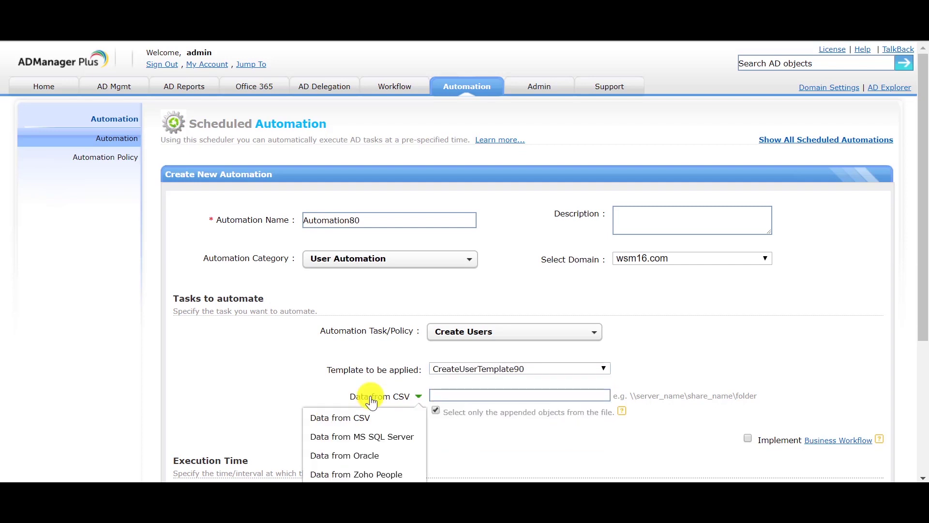
{"action": "left_click", "coordinate": [381, 474]}
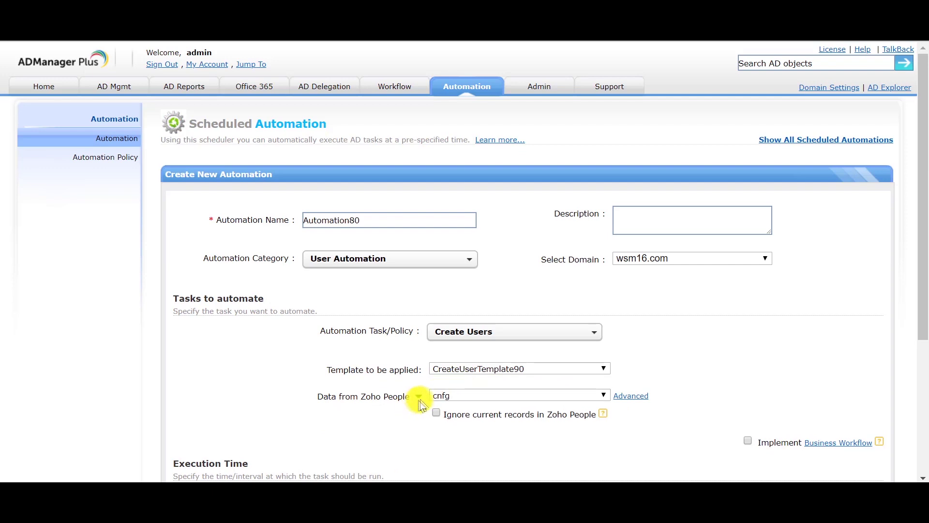
{"action": "left_click", "coordinate": [605, 399]}
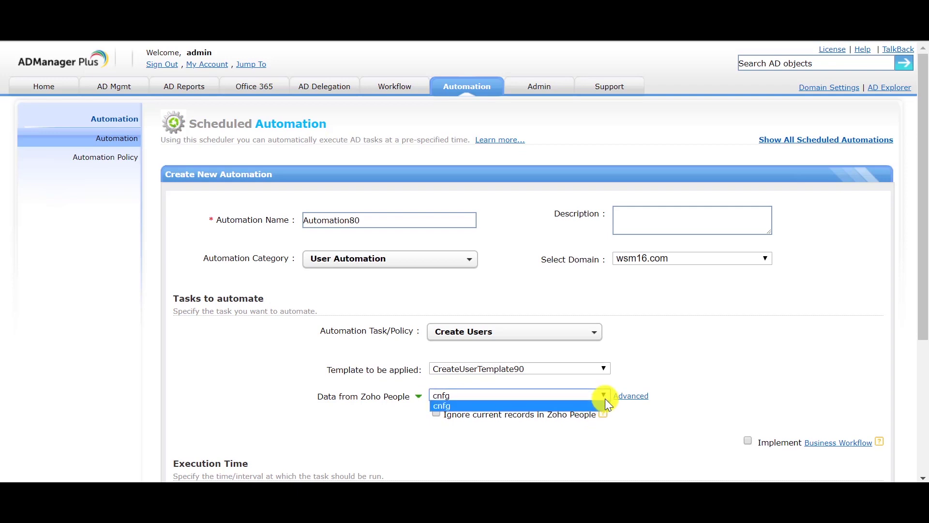
{"action": "left_click", "coordinate": [605, 399]}
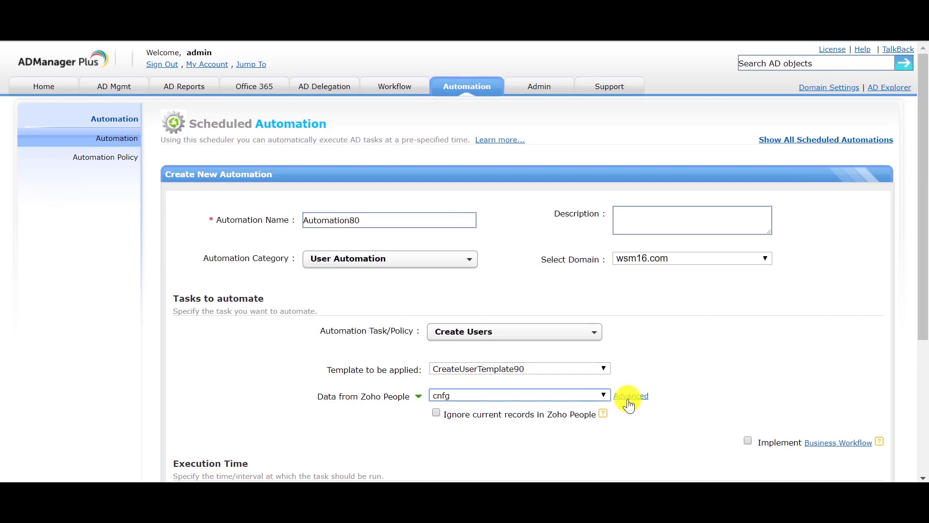
{"action": "left_click", "coordinate": [629, 397]}
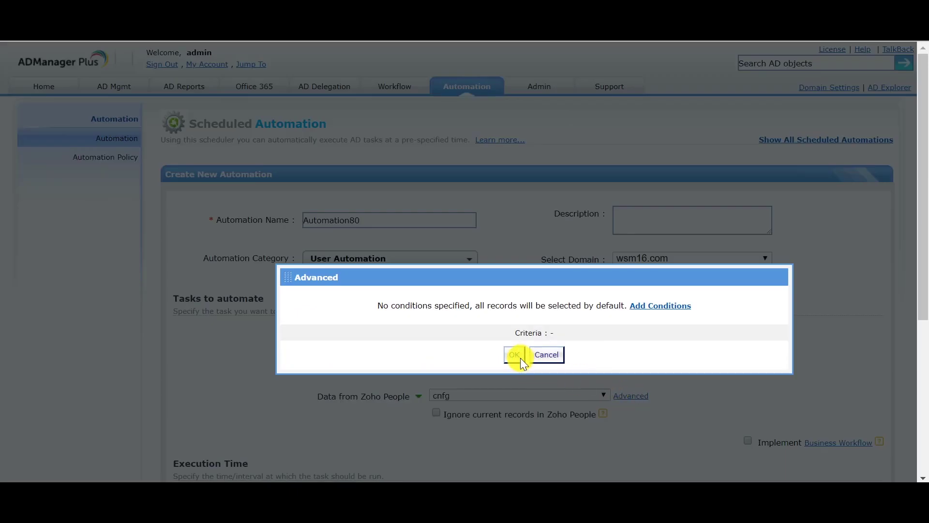
{"action": "left_click", "coordinate": [515, 356]}
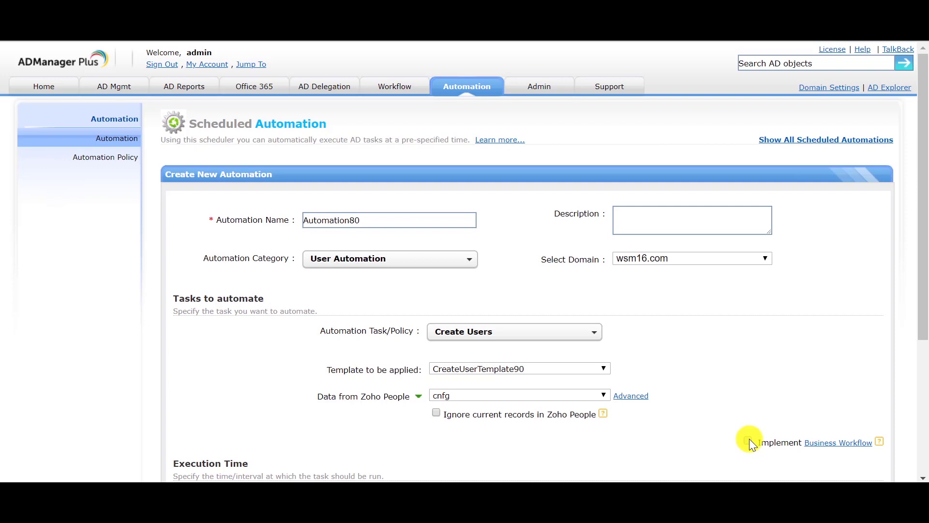
- Set Run at to More... with a one-time run on 2018-10-25 at 15:45, then save
{"action": "scroll", "coordinate": [749, 439], "scroll_direction": "down", "scroll_amount": 3}
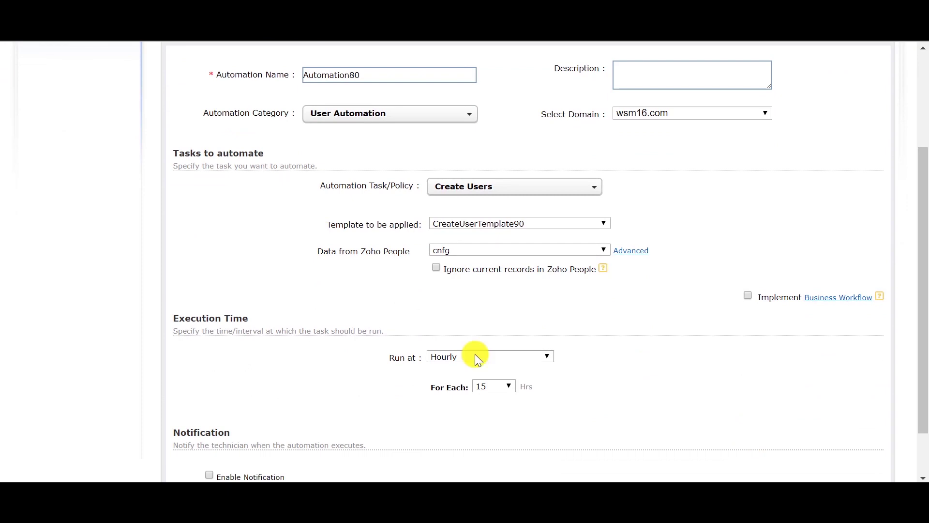
{"action": "left_click", "coordinate": [477, 357]}
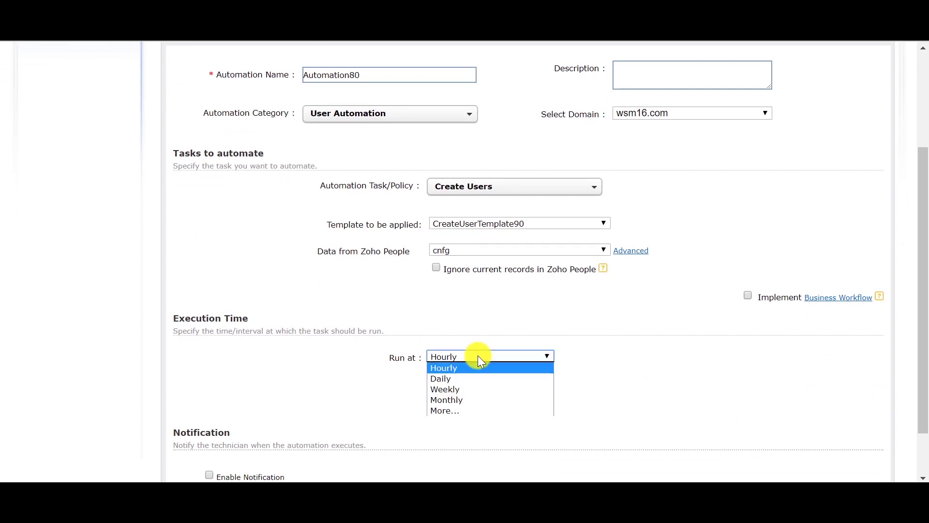
{"action": "left_click", "coordinate": [480, 410]}
{"action": "scroll", "coordinate": [213, 412], "scroll_direction": "down", "scroll_amount": 2}
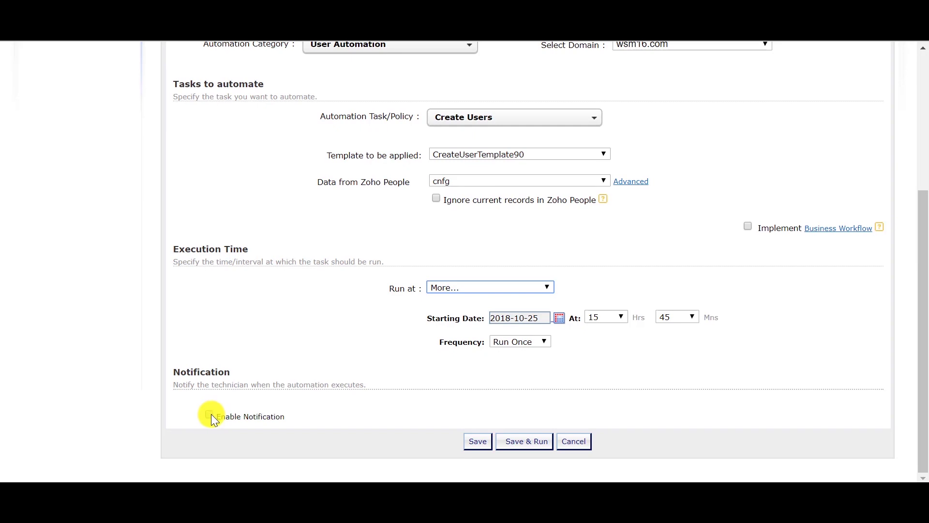
{"action": "left_click", "coordinate": [479, 443]}
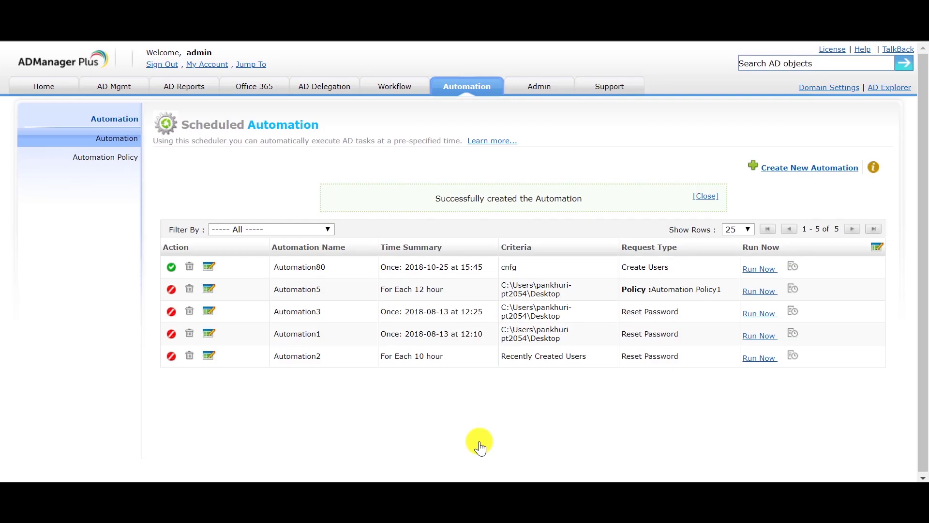